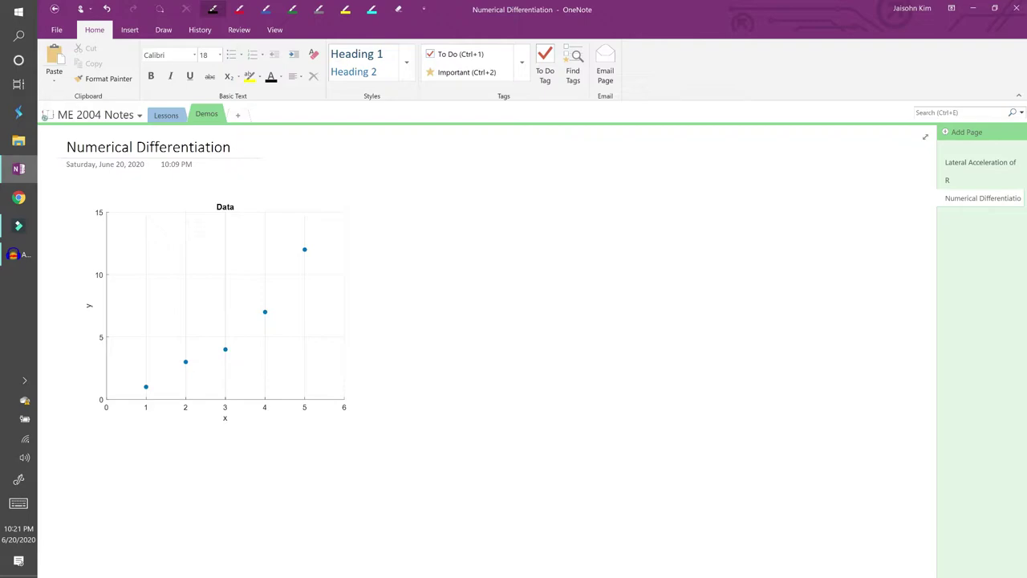
Step: With the black pen, draw an arrow at the Data chart title and an ellipse around the five points
click(162, 30)
mouse_move(323, 173)
mouse_down()
mouse_move(278, 198)
mouse_move(298, 196)
mouse_up()
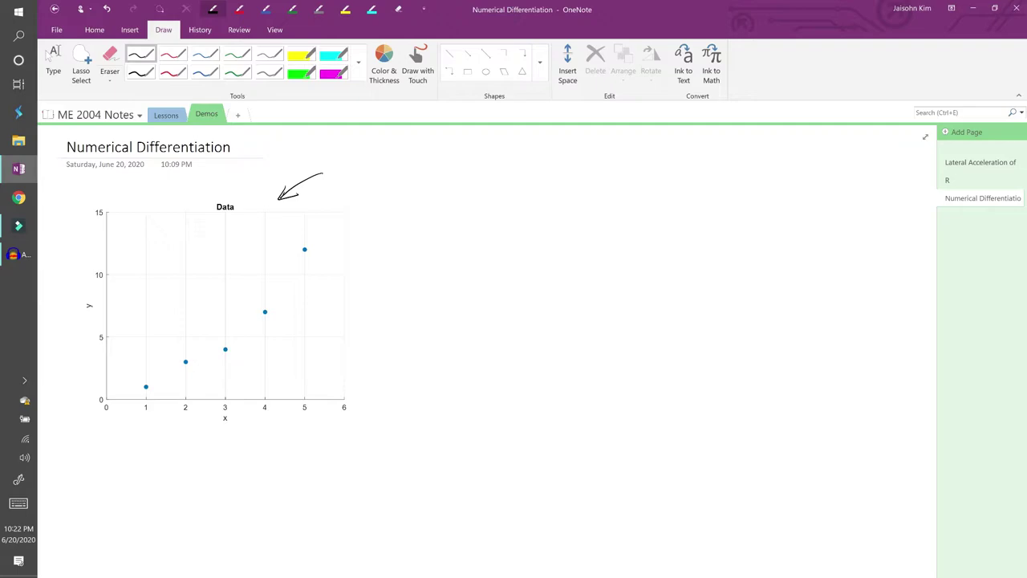
mouse_move(163, 344)
mouse_down()
mouse_move(291, 247)
mouse_move(144, 361)
mouse_up()
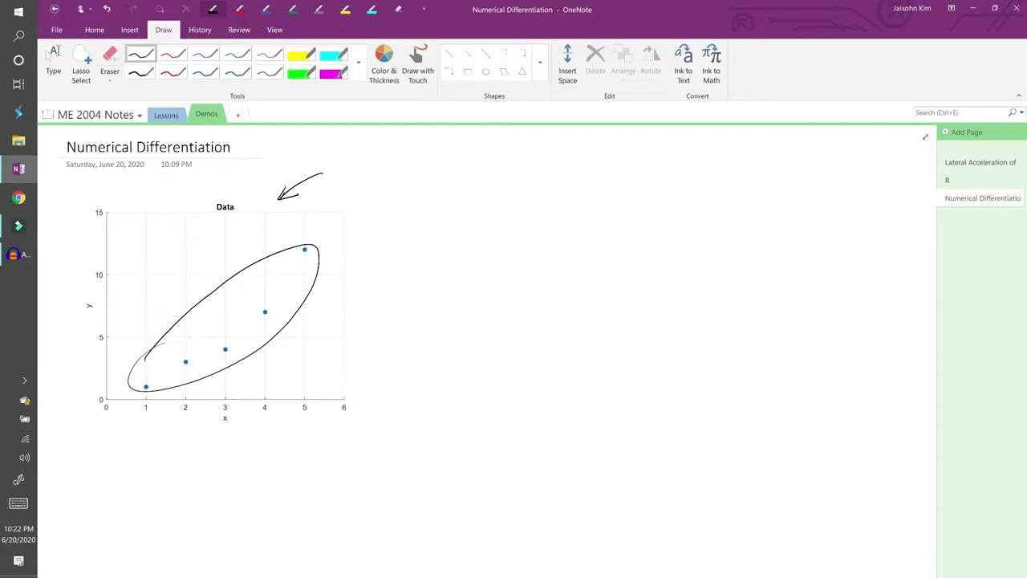
Step: Handwrite 'Forward Difference', 'Backwards Difference' and 'Central Difference' stacked to the right of the chart
mouse_move(362, 242)
mouse_down()
mouse_move(380, 215)
mouse_move(380, 228)
mouse_up()
mouse_move(380, 233)
mouse_down()
mouse_move(438, 239)
mouse_move(448, 222)
mouse_move(468, 240)
mouse_move(505, 221)
mouse_move(507, 241)
mouse_move(559, 238)
mouse_up()
mouse_move(363, 361)
mouse_down()
mouse_move(362, 393)
mouse_move(396, 383)
mouse_move(507, 393)
mouse_up()
mouse_move(505, 392)
mouse_down()
mouse_move(518, 377)
mouse_move(520, 403)
mouse_move(570, 390)
mouse_up()
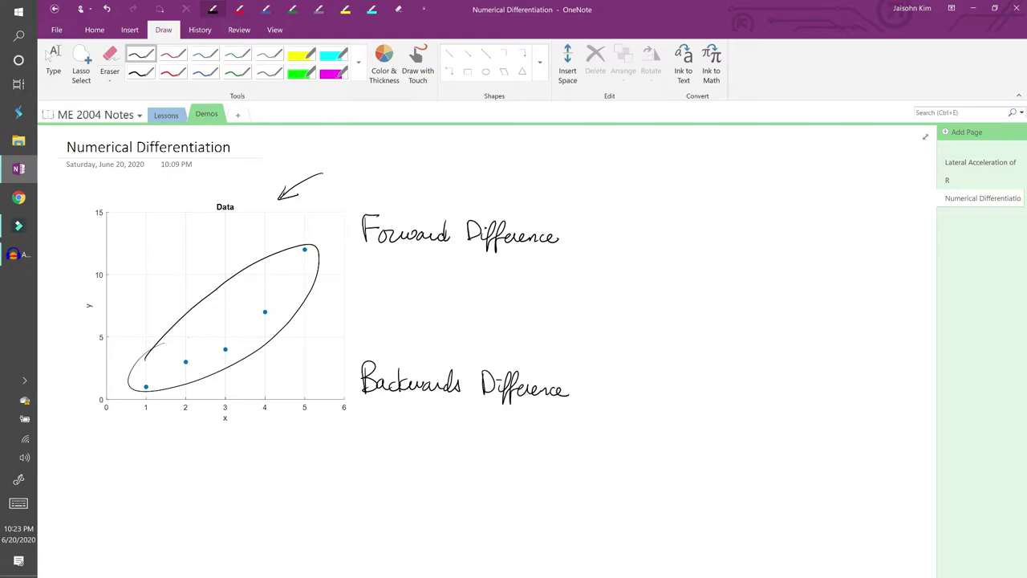
mouse_move(371, 502)
mouse_down()
mouse_move(367, 519)
mouse_move(414, 517)
mouse_up()
drag(414, 497, 418, 520)
drag(383, 507, 468, 528)
drag(477, 516, 539, 520)
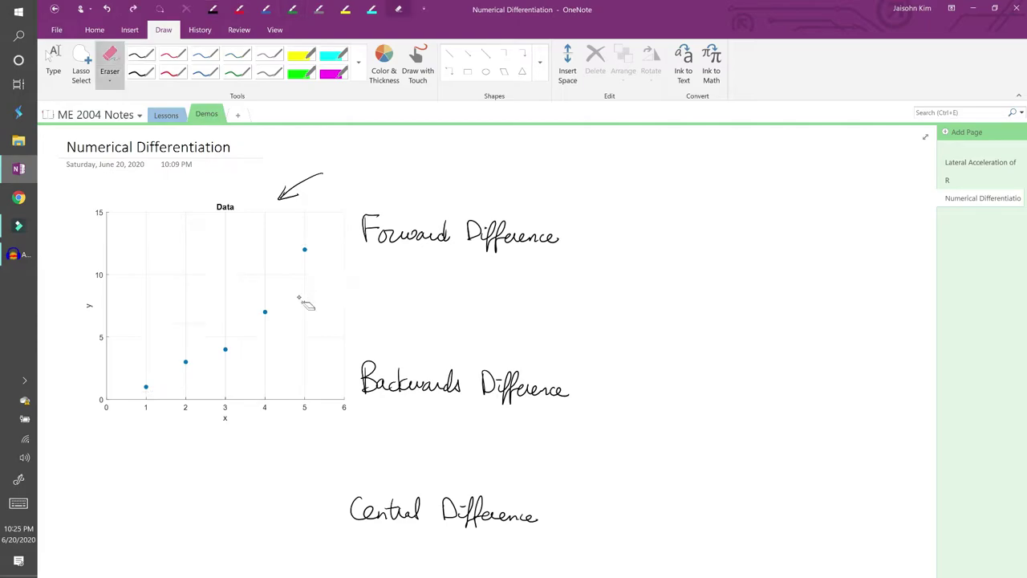
Step: Erase the ellipse and drop green guide lines from x=4 and x=5, labelled x_i and x_i+1
click(237, 54)
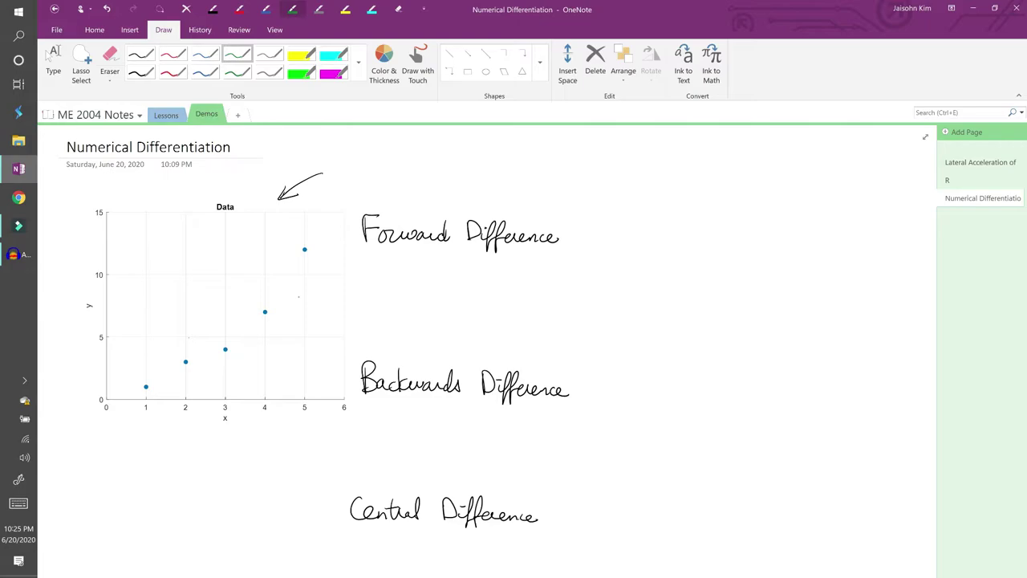
drag(265, 313, 270, 428)
mouse_move(268, 416)
mouse_down()
mouse_move(259, 427)
mouse_move(275, 430)
mouse_up()
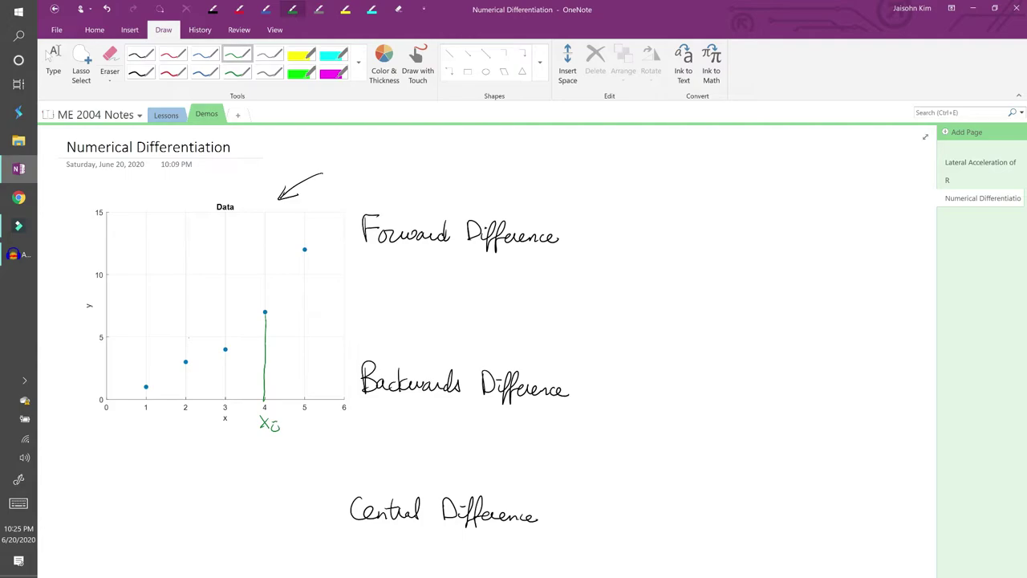
drag(304, 250, 308, 428)
mouse_move(308, 416)
mouse_down()
mouse_move(298, 428)
mouse_move(313, 430)
mouse_up()
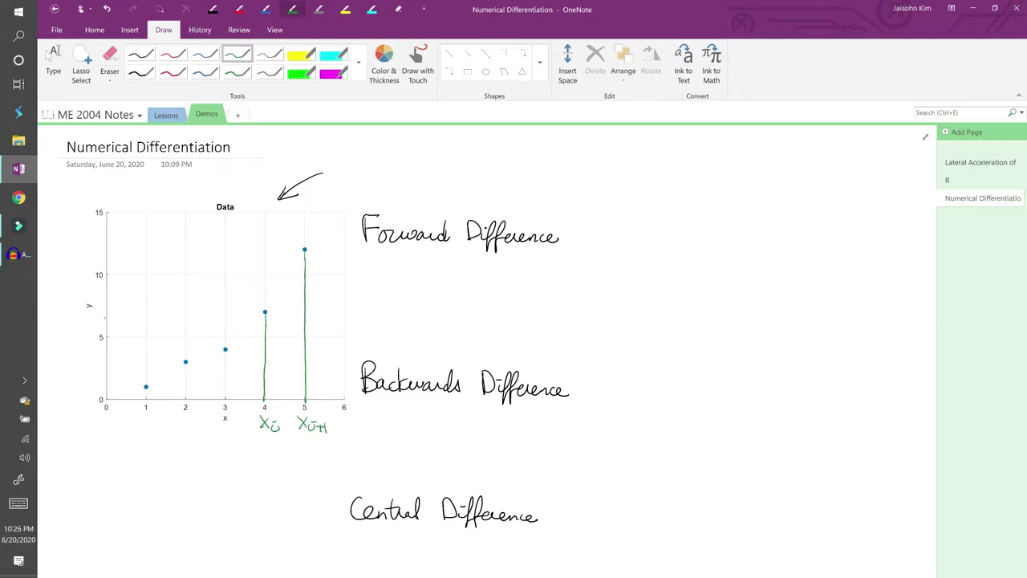
Step: Draw green lines to the y-axis labelled y_i and y_i+1, and join the two points
drag(108, 316, 263, 313)
drag(95, 316, 89, 330)
drag(97, 320, 97, 325)
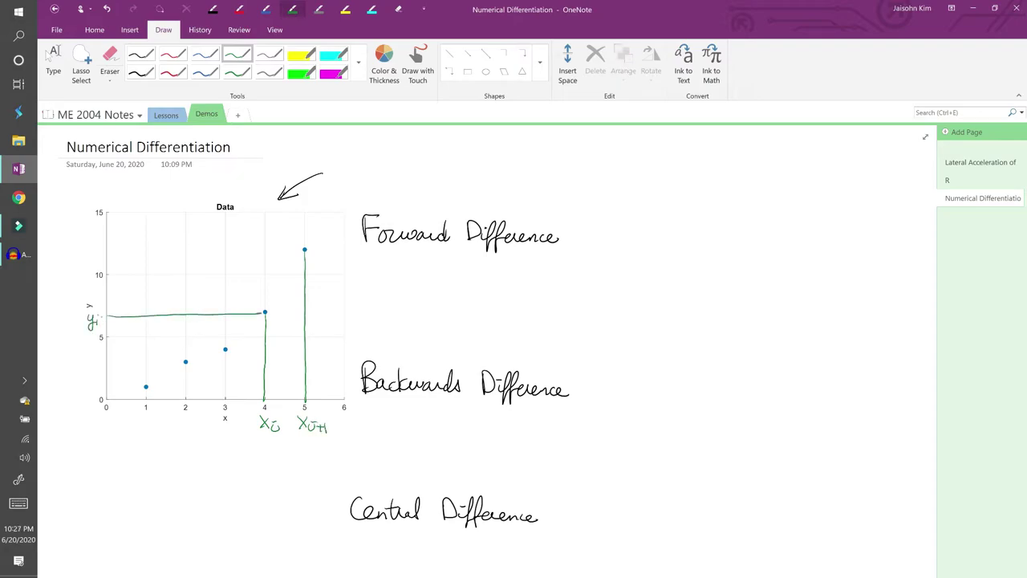
drag(105, 251, 305, 249)
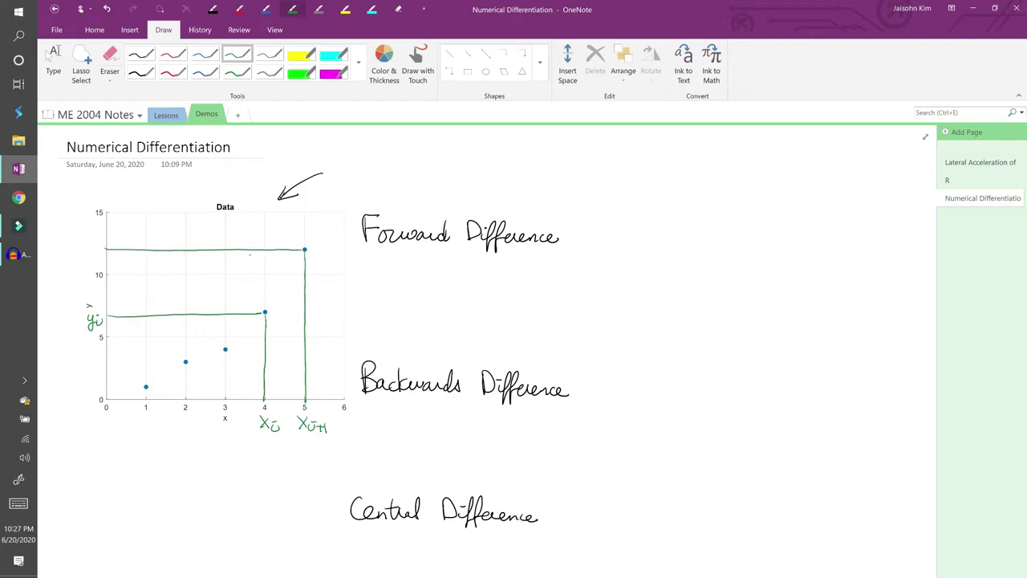
drag(77, 243, 81, 252)
mouse_move(84, 242)
mouse_down()
mouse_move(78, 262)
mouse_move(90, 258)
mouse_up()
drag(88, 247, 98, 259)
drag(305, 250, 265, 312)
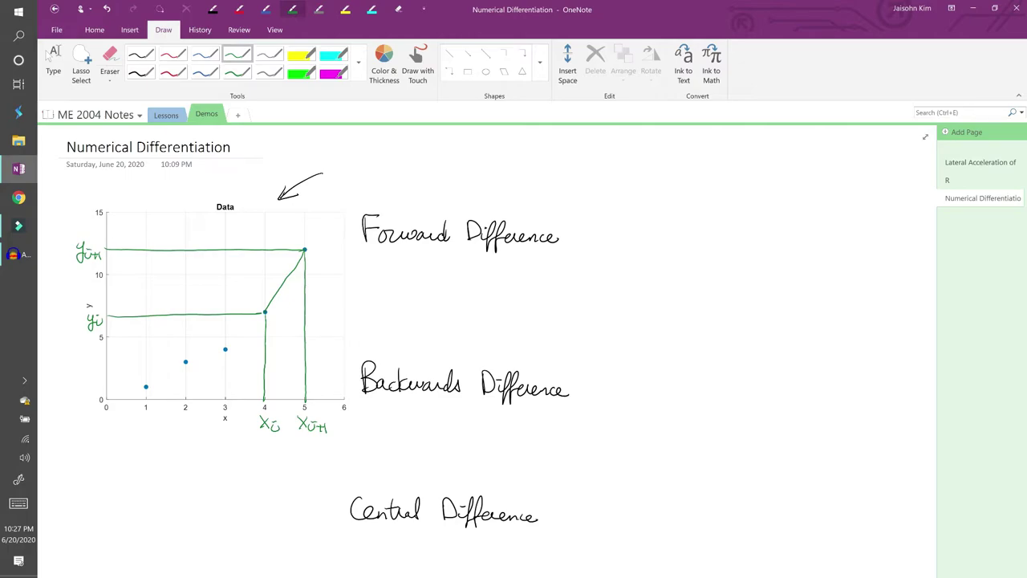
Step: Under Forward Difference, write dy/dx = with the numerator y_i+1 − y_i
mouse_move(433, 260)
mouse_down()
mouse_move(454, 294)
mouse_move(436, 316)
mouse_move(480, 294)
mouse_up()
drag(465, 298, 508, 295)
key(ctrl+z)
drag(524, 285, 526, 292)
drag(527, 287, 531, 293)
drag(537, 281, 538, 293)
drag(551, 281, 574, 293)
drag(587, 284, 589, 296)
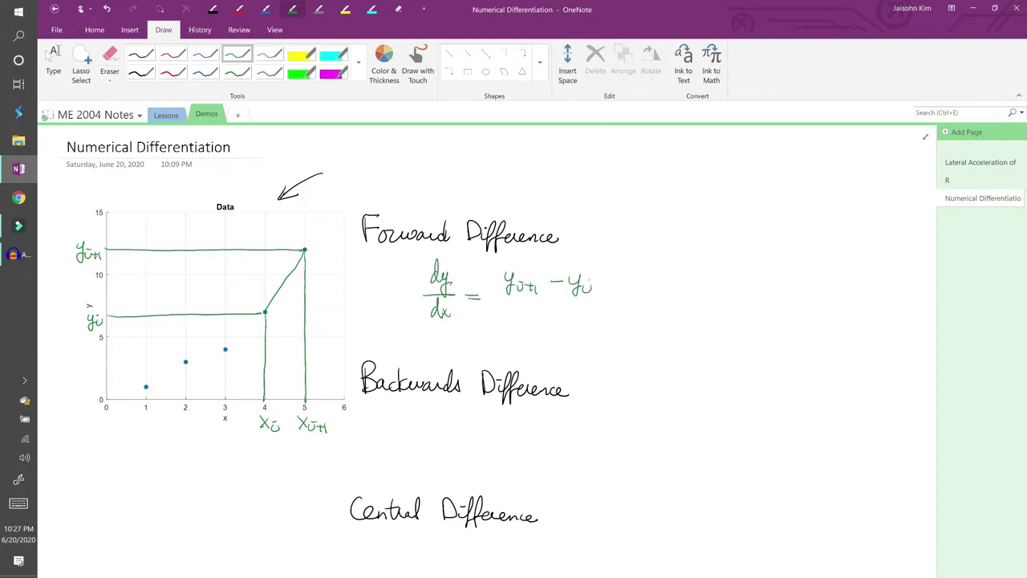
Step: Add the fraction bar and the denominator x_i+1 − x_i
drag(498, 299, 605, 299)
drag(507, 311, 516, 321)
mouse_move(517, 310)
mouse_down()
mouse_move(508, 321)
mouse_move(523, 323)
mouse_up()
mouse_move(530, 318)
mouse_down()
mouse_move(586, 325)
mouse_move(578, 327)
mouse_up()
drag(591, 321, 591, 327)
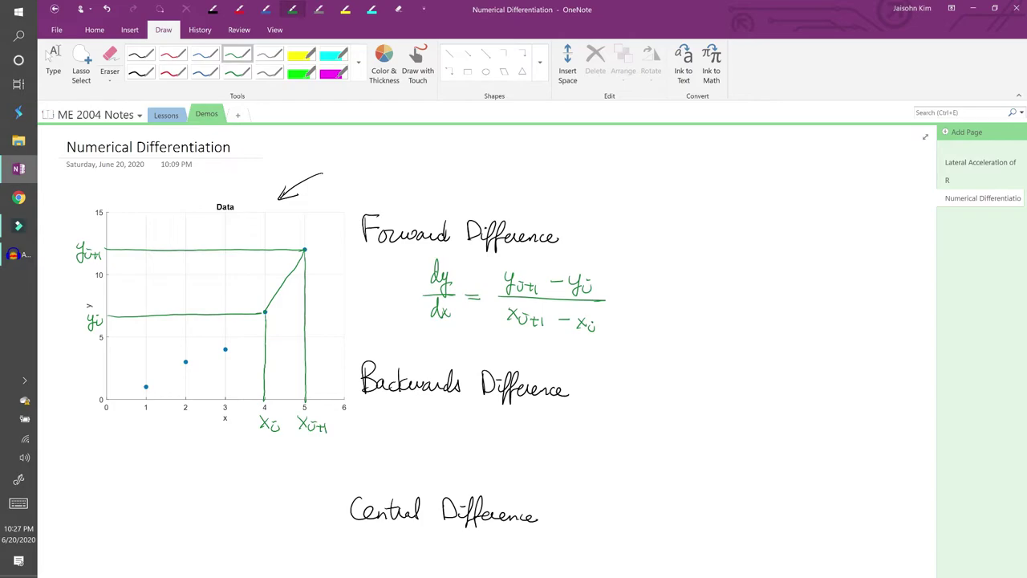
Step: In red, mark x=3 with a line labelled x_i-1, extend it to the y-axis, and join it to x=4
click(180, 53)
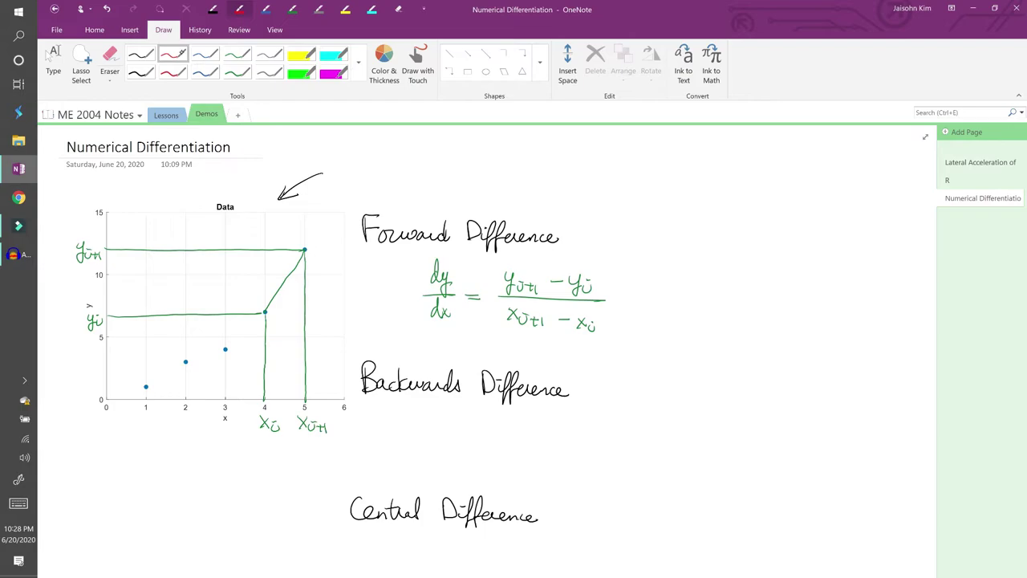
drag(225, 350, 220, 419)
mouse_move(220, 409)
mouse_down()
mouse_move(211, 419)
mouse_move(227, 419)
mouse_up()
mouse_move(225, 350)
mouse_down()
mouse_move(105, 350)
mouse_move(77, 370)
mouse_move(98, 362)
mouse_up()
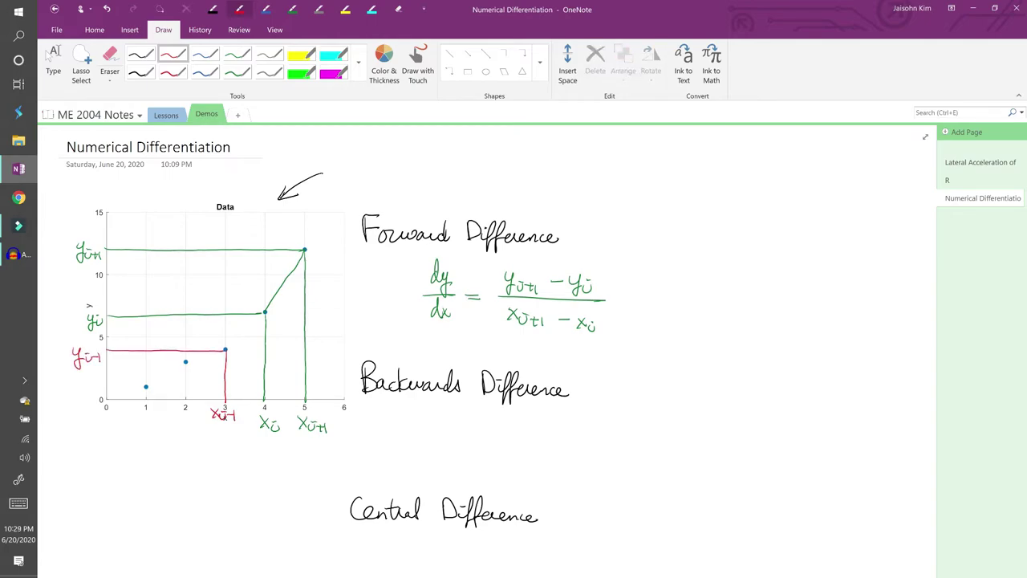
drag(224, 349, 264, 311)
Step: Under Backwards Difference, write dy/dx = (y_i − y_i-1)/(x_i − x_i-1) in red
mouse_move(431, 420)
mouse_down()
mouse_move(433, 445)
mouse_move(442, 439)
mouse_move(432, 464)
mouse_up()
drag(431, 455, 438, 463)
mouse_move(438, 455)
mouse_down()
mouse_move(432, 463)
mouse_move(464, 441)
mouse_move(530, 429)
mouse_move(544, 432)
mouse_move(537, 445)
mouse_up()
drag(548, 433, 564, 437)
drag(568, 432, 568, 441)
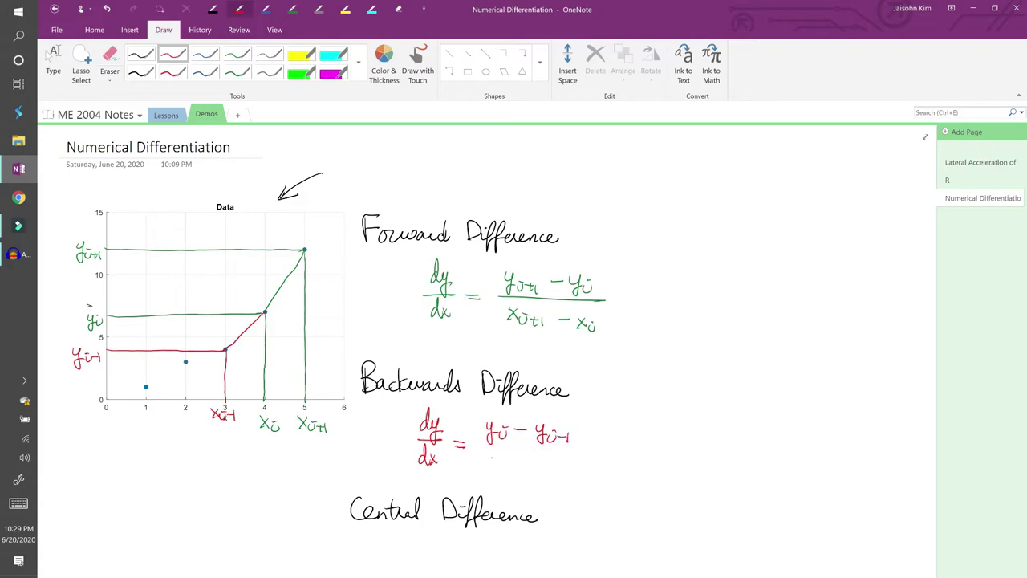
drag(491, 443, 574, 445)
mouse_move(487, 455)
mouse_down()
mouse_move(503, 471)
mouse_move(528, 462)
mouse_move(550, 474)
mouse_up()
drag(555, 470, 559, 471)
drag(563, 467, 563, 475)
click(140, 53)
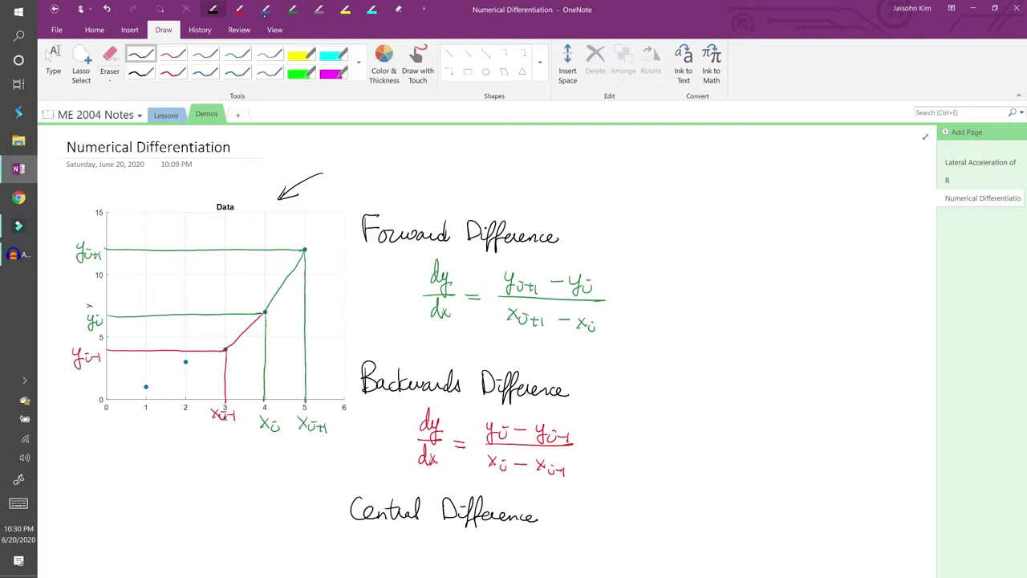
Step: Draw a black line joining the x=3 and x=5 data points
drag(225, 350, 308, 248)
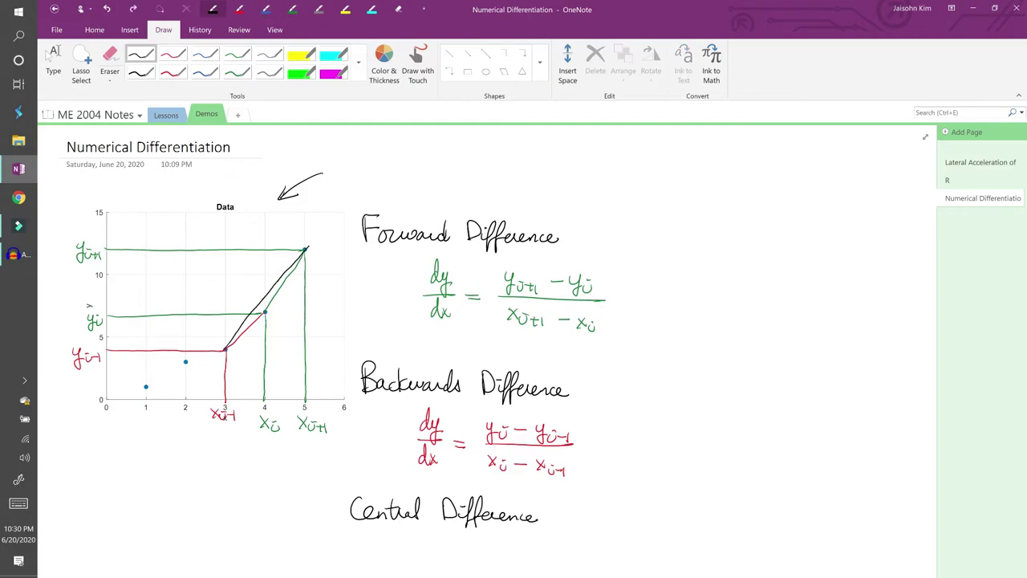
click(53, 62)
scroll(428, 482, down, 3)
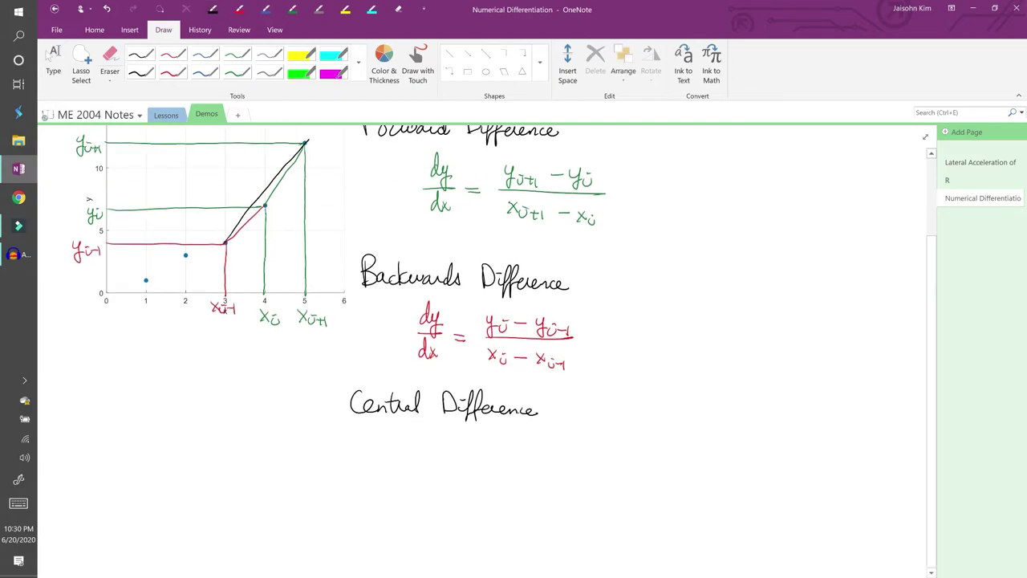
click(212, 9)
Step: Under Central Difference, write dy/dx = (y_i+1 − y_i-1)/(x_i+1 − x_i-1) in black
mouse_move(393, 443)
mouse_down()
mouse_move(404, 430)
mouse_move(400, 465)
mouse_up()
mouse_move(384, 459)
mouse_down()
mouse_move(408, 457)
mouse_move(395, 466)
mouse_move(407, 482)
mouse_up()
drag(407, 472, 398, 482)
drag(417, 457, 430, 463)
mouse_move(448, 439)
mouse_down()
mouse_move(452, 460)
mouse_move(479, 452)
mouse_up()
drag(474, 449, 514, 450)
mouse_move(519, 439)
mouse_down()
mouse_move(511, 466)
mouse_move(525, 459)
mouse_up()
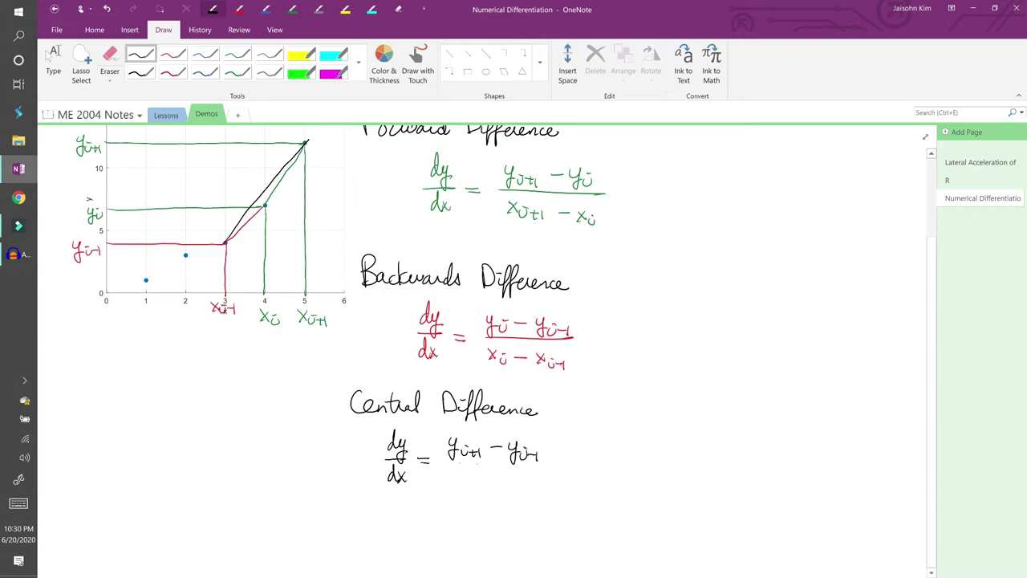
mouse_move(449, 463)
mouse_down()
mouse_move(544, 466)
mouse_move(456, 486)
mouse_up()
mouse_move(458, 476)
mouse_down()
mouse_move(449, 487)
mouse_move(474, 491)
mouse_up()
mouse_move(480, 483)
mouse_down()
mouse_move(480, 493)
mouse_move(518, 491)
mouse_up()
mouse_move(519, 479)
mouse_down()
mouse_move(509, 493)
mouse_move(527, 492)
mouse_up()
drag(530, 492, 535, 492)
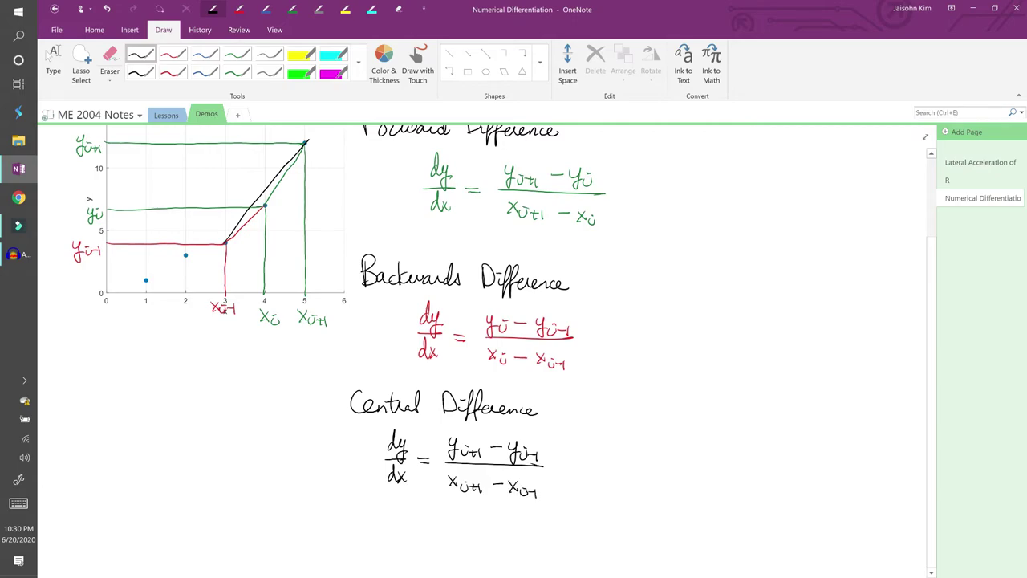
Step: Highlight the x_i label under x=4 and the y_i label on the y-axis in yellow
click(301, 54)
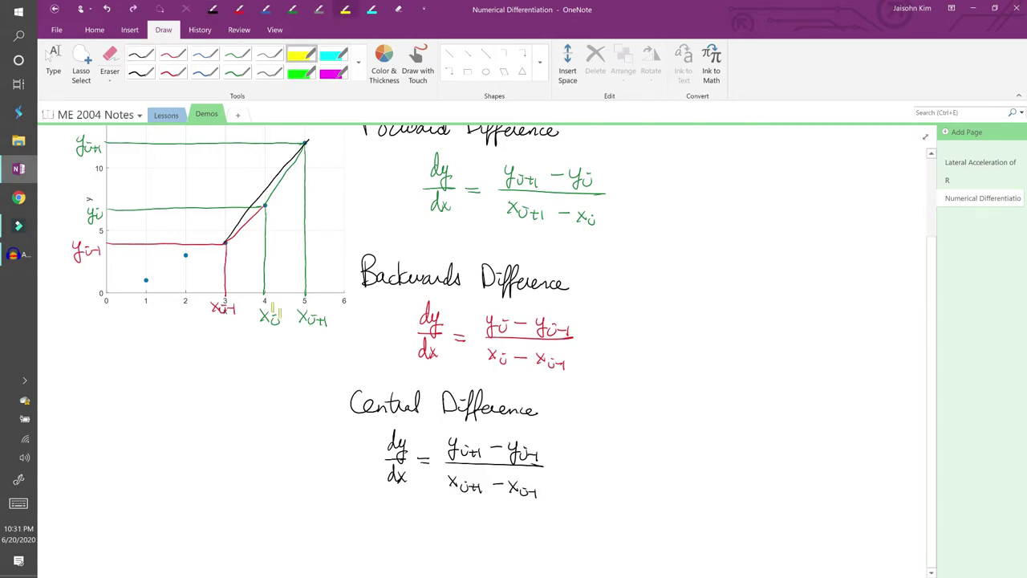
drag(257, 313, 281, 331)
drag(85, 205, 104, 228)
click(213, 9)
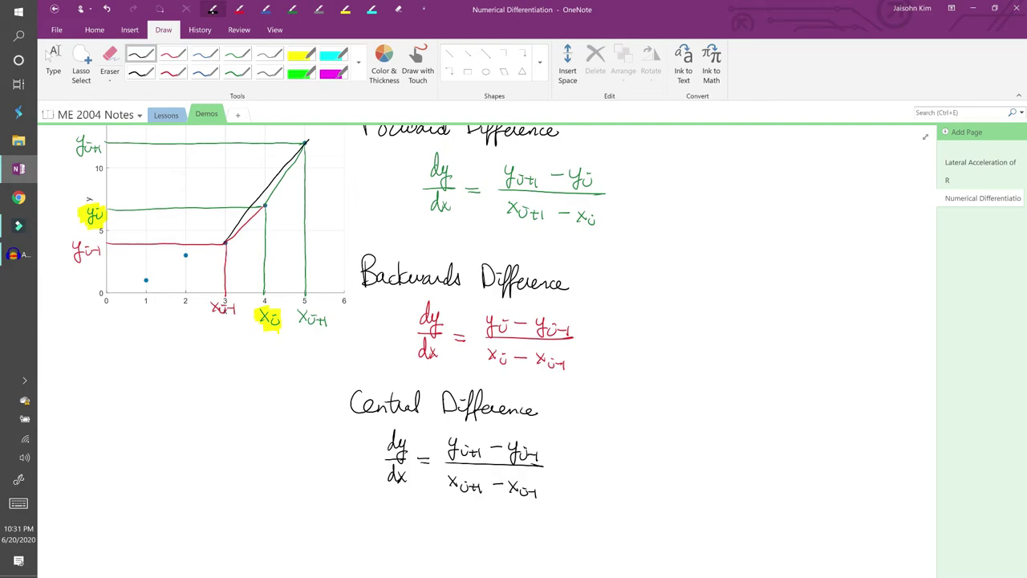
scroll(482, 320, up, 2)
click(51, 61)
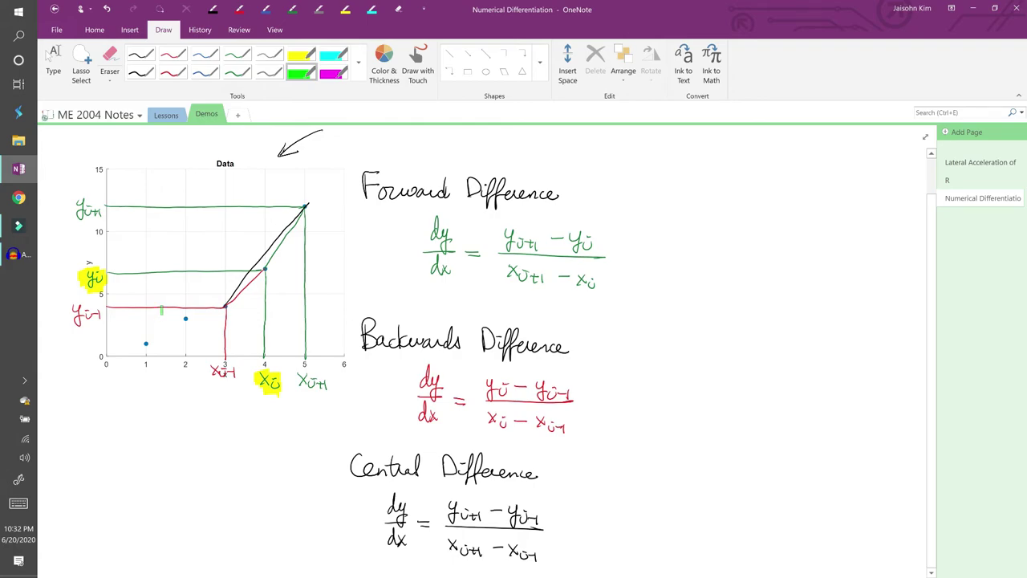
Step: Mark the x=1 and x=5 data points with the green highlighter
drag(143, 340, 146, 344)
drag(305, 205, 305, 207)
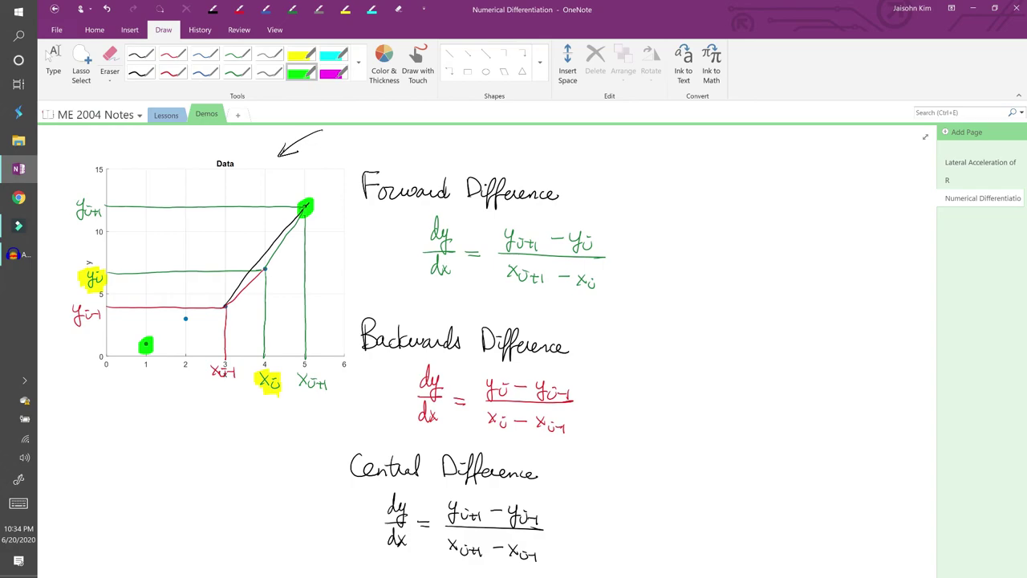
Step: In thin blue ink, draw upward arrows under the x-axis labelled FD at x=1, BD at x=5, CD between
click(265, 9)
mouse_move(140, 416)
mouse_down()
mouse_move(152, 414)
mouse_move(140, 470)
mouse_up()
mouse_move(141, 461)
mouse_down()
mouse_move(154, 460)
mouse_move(153, 470)
mouse_up()
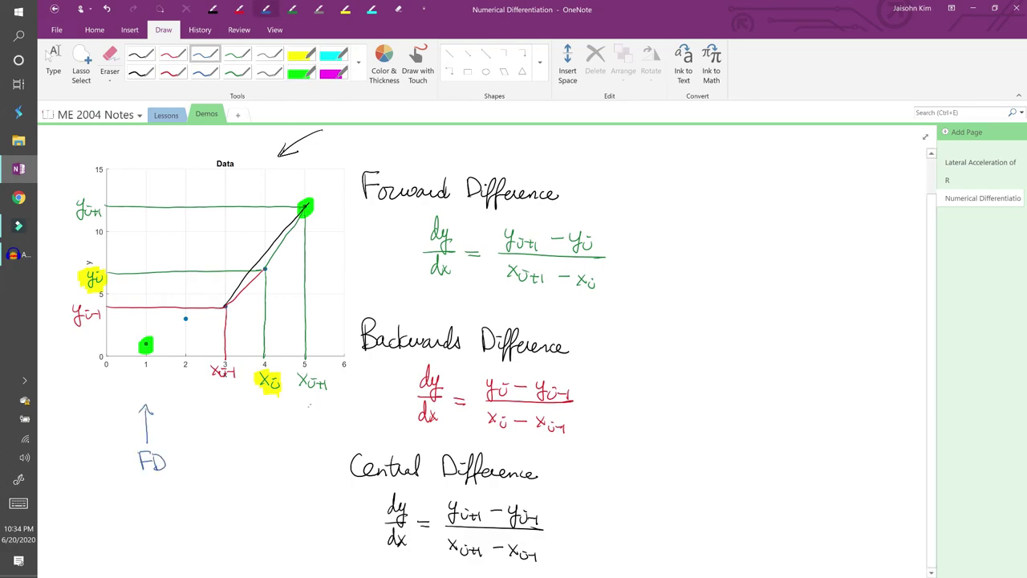
mouse_move(302, 416)
mouse_down()
mouse_move(314, 417)
mouse_move(305, 474)
mouse_up()
drag(305, 456, 315, 473)
drag(315, 457, 315, 473)
mouse_move(186, 419)
mouse_down()
mouse_move(274, 413)
mouse_move(185, 416)
mouse_move(229, 443)
mouse_move(235, 425)
mouse_move(224, 469)
mouse_up()
drag(231, 454, 232, 469)
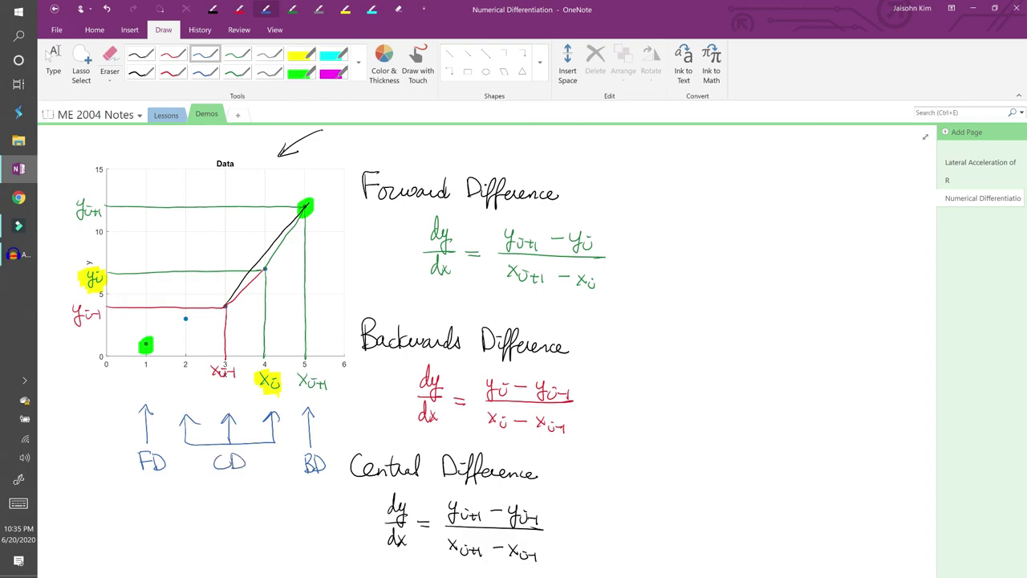